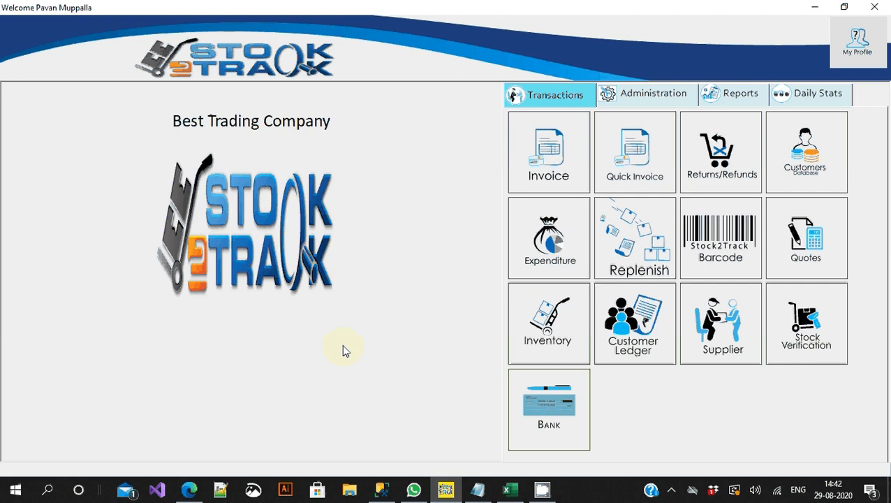
Step: Open the Company window from the Administration tab to list the existing companies
{"action": "left_click", "coordinate": [674, 98]}
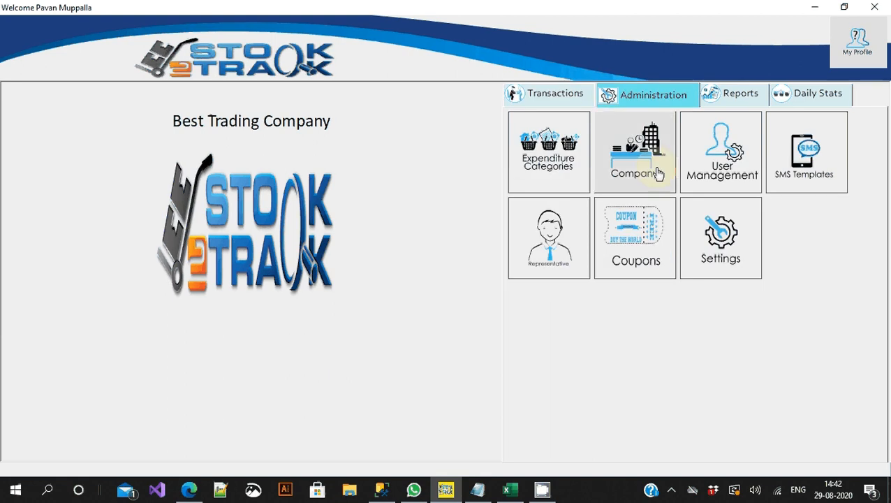
{"action": "left_click", "coordinate": [634, 180]}
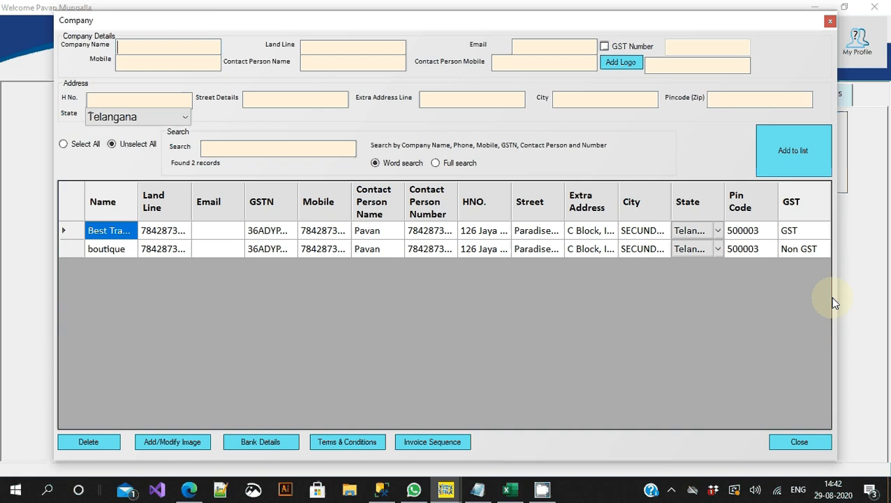
Step: Widen the company list's Name column so full company names show
{"action": "left_click", "coordinate": [798, 235]}
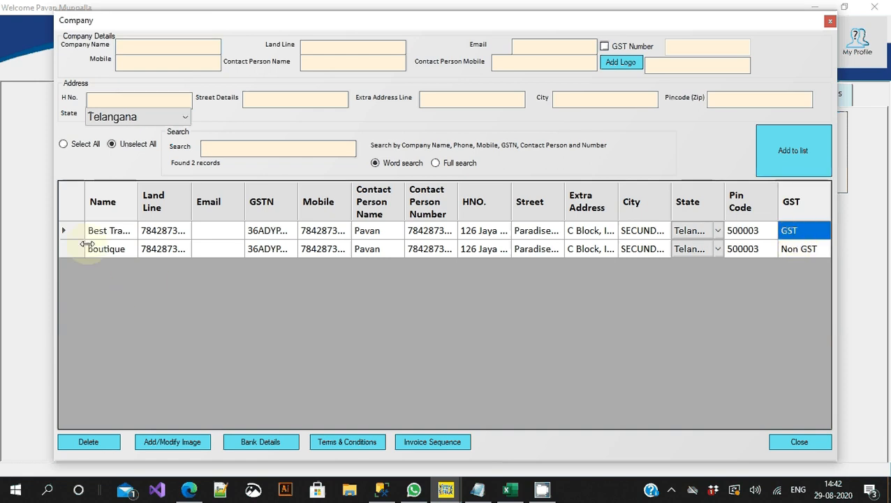
{"action": "left_click", "coordinate": [67, 233]}
{"action": "left_click_drag", "start_coordinate": [137, 201], "coordinate": [206, 200]}
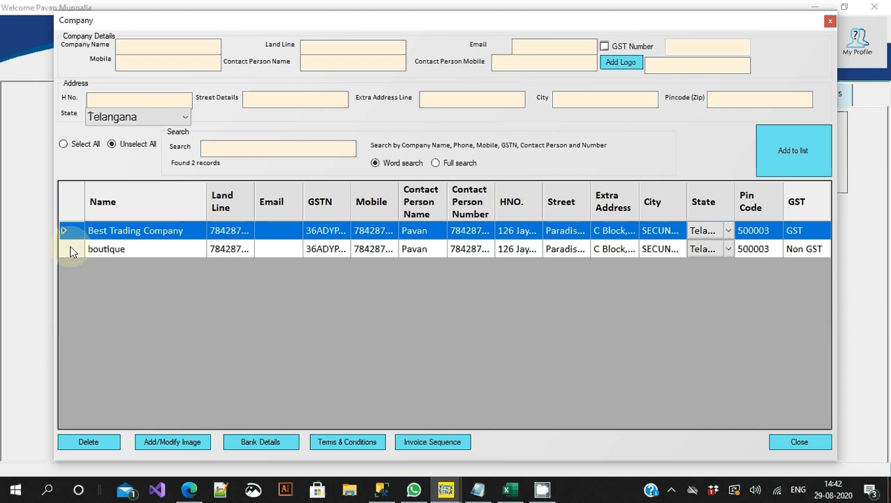
Step: Clear the GSTN value of the Non GST company boutique, leaving it blank
{"action": "left_click", "coordinate": [72, 250]}
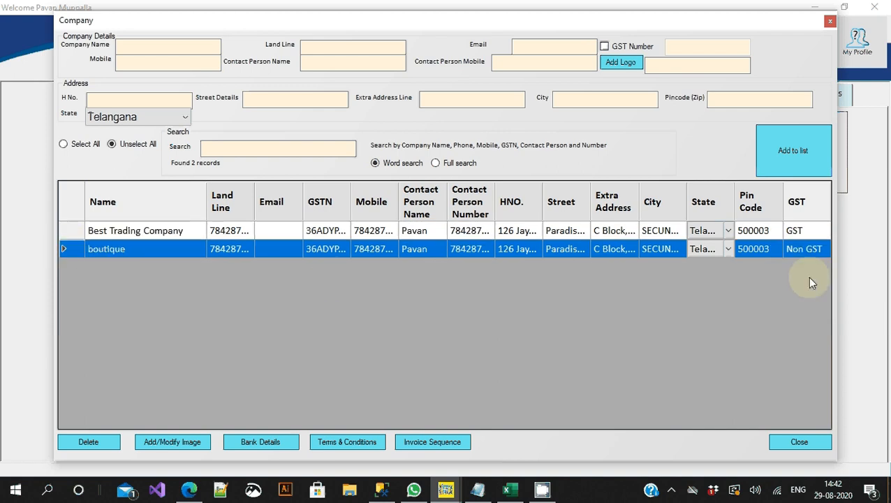
{"action": "left_click", "coordinate": [794, 249]}
{"action": "left_click", "coordinate": [334, 252]}
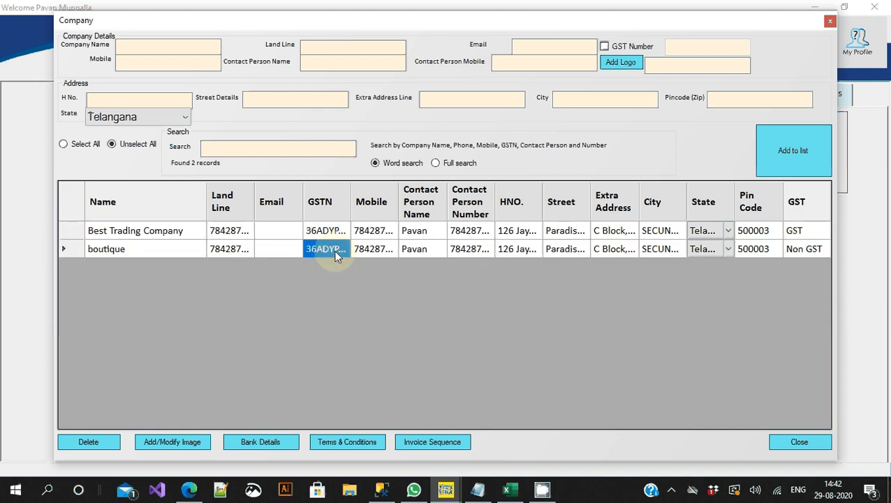
{"action": "left_click", "coordinate": [335, 253]}
{"action": "key", "text": "BackSpace"}
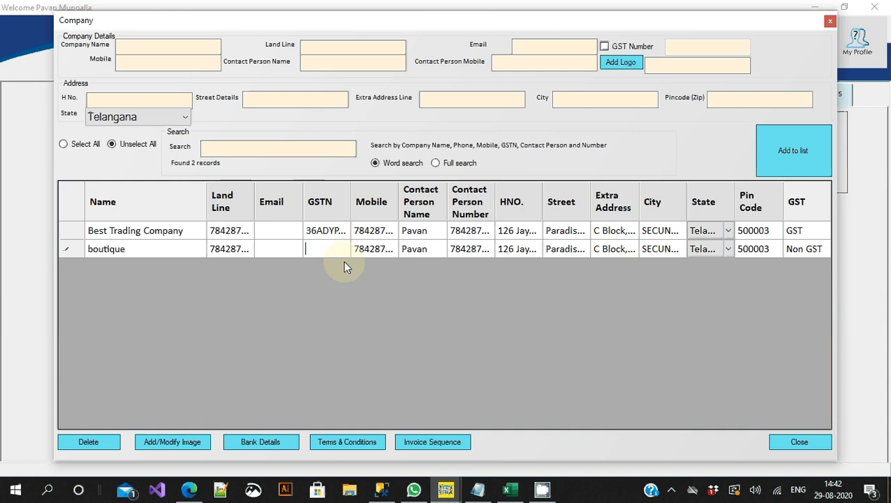
{"action": "key", "text": "Tab"}
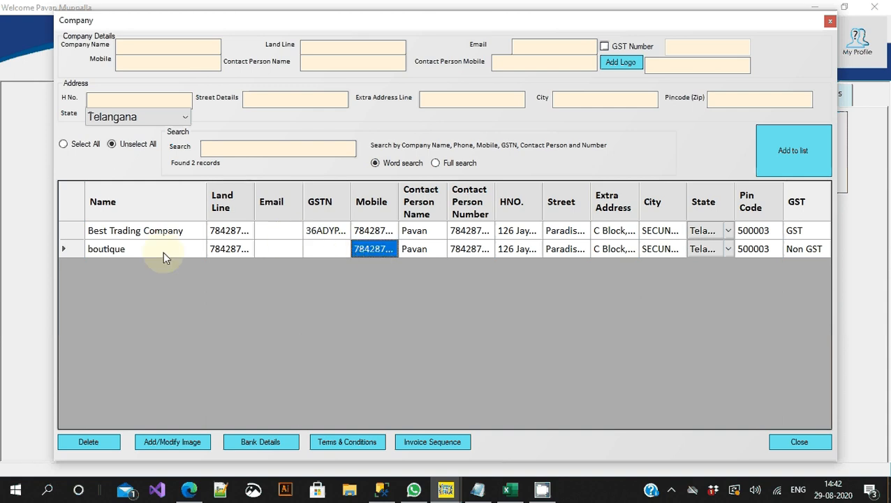
{"action": "left_click", "coordinate": [70, 248]}
{"action": "left_click", "coordinate": [72, 230]}
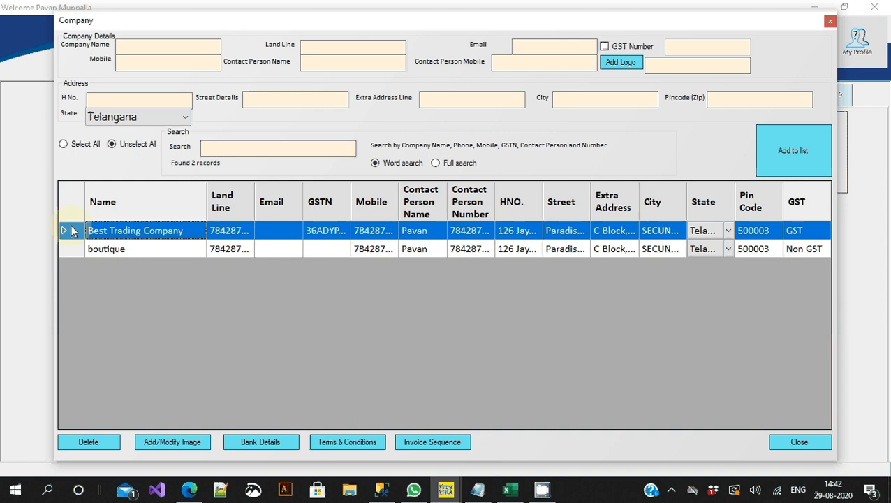
Step: Enter Glassware as the new company name and fill in its landline number
{"action": "left_click", "coordinate": [143, 43]}
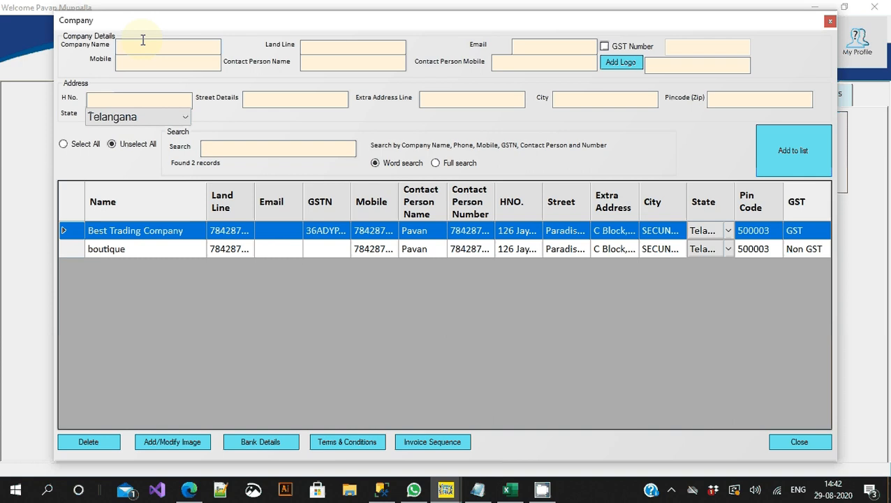
{"action": "type", "text": "Glassware"}
{"action": "left_click", "coordinate": [356, 53]}
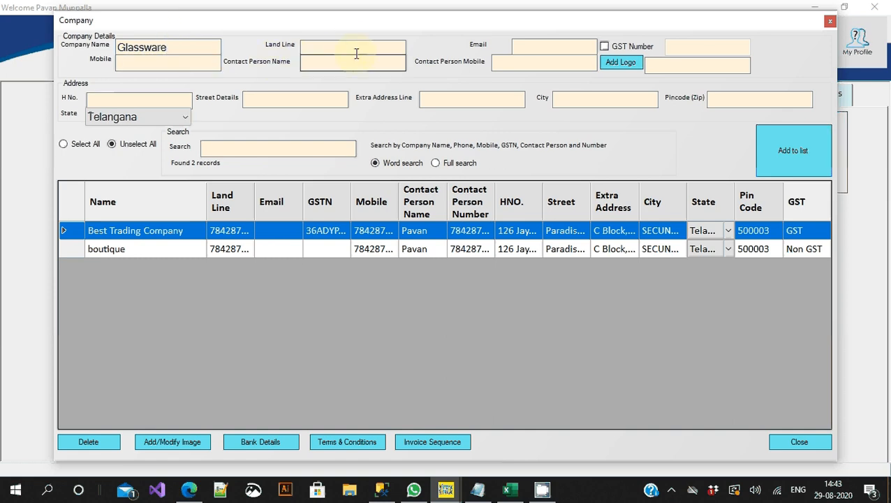
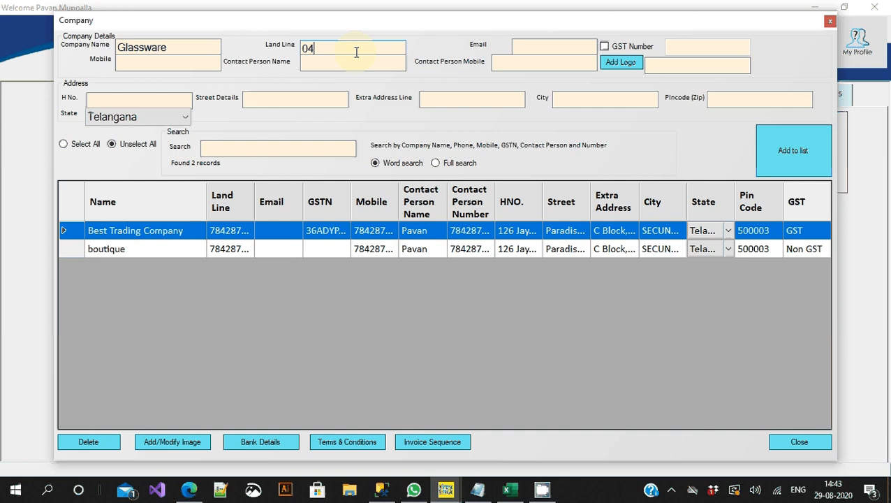
{"action": "key", "text": "Tab"}
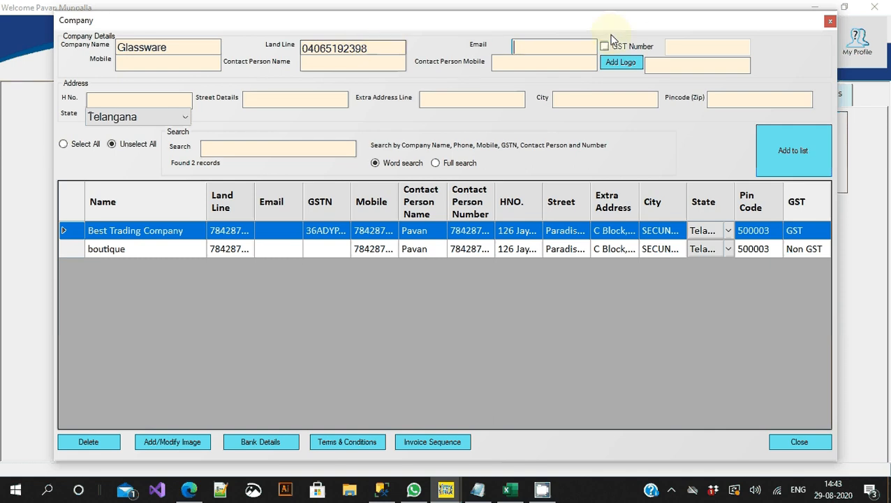
Step: Tick GST Number and accept the suggested GSTIN, changing its 2 to 3
{"action": "left_click", "coordinate": [645, 47]}
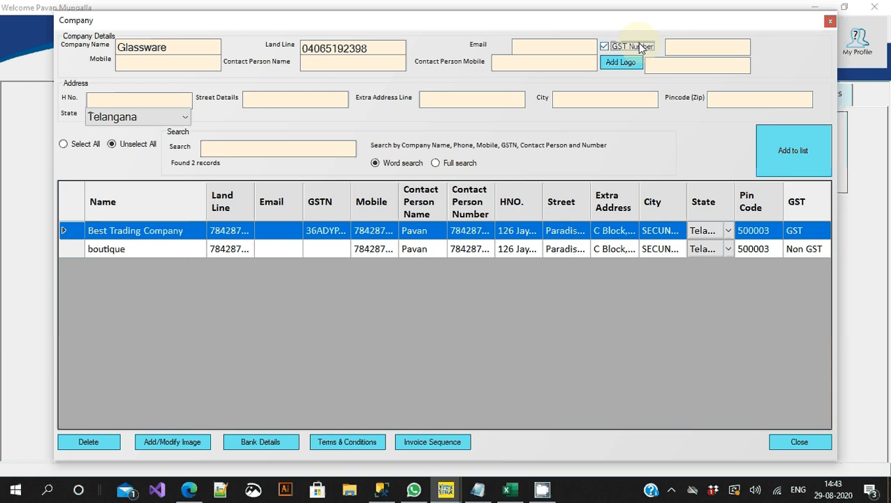
{"action": "left_click", "coordinate": [698, 48]}
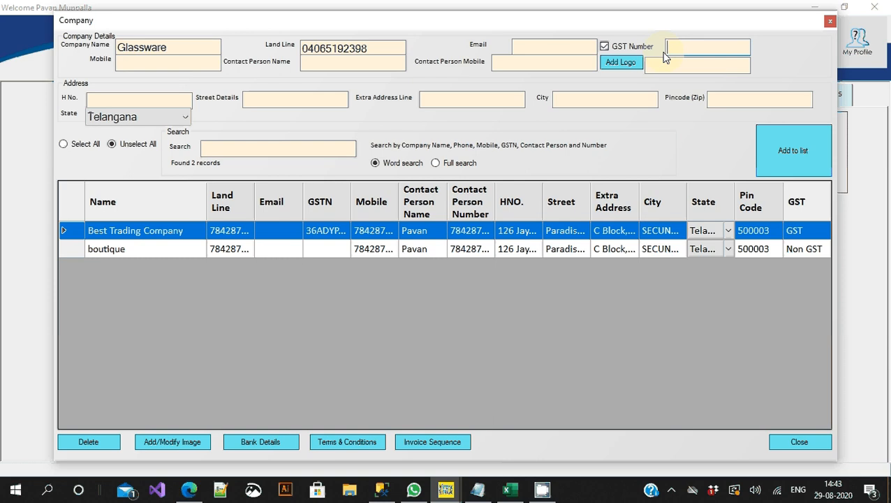
{"action": "type", "text": "3"}
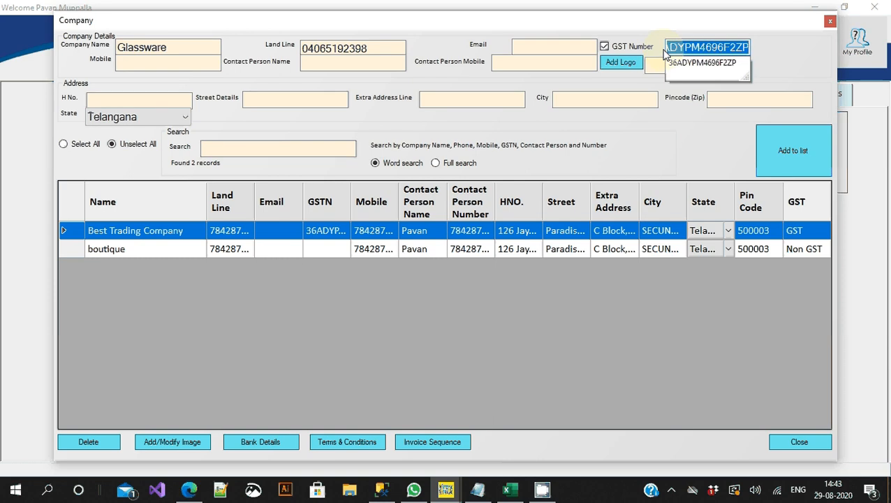
{"action": "key", "text": "Tab"}
{"action": "left_click_drag", "start_coordinate": [730, 50], "coordinate": [737, 53]}
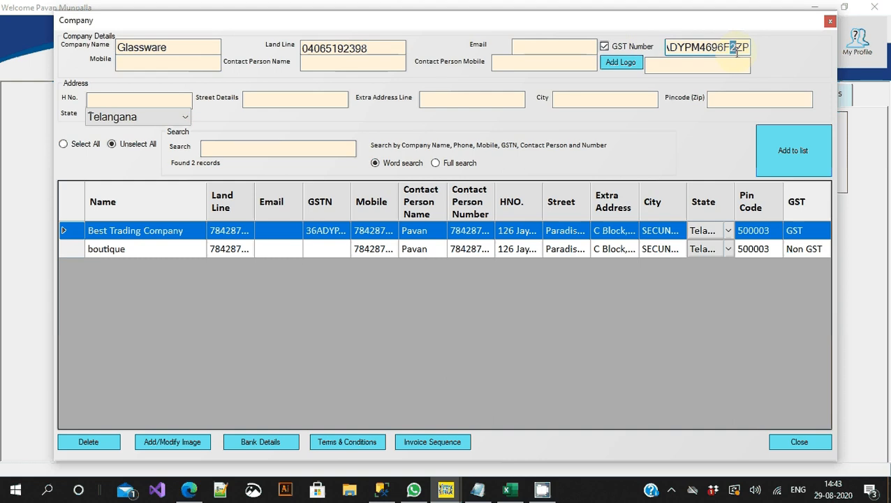
{"action": "type", "text": "3"}
{"action": "key", "text": "Tab"}
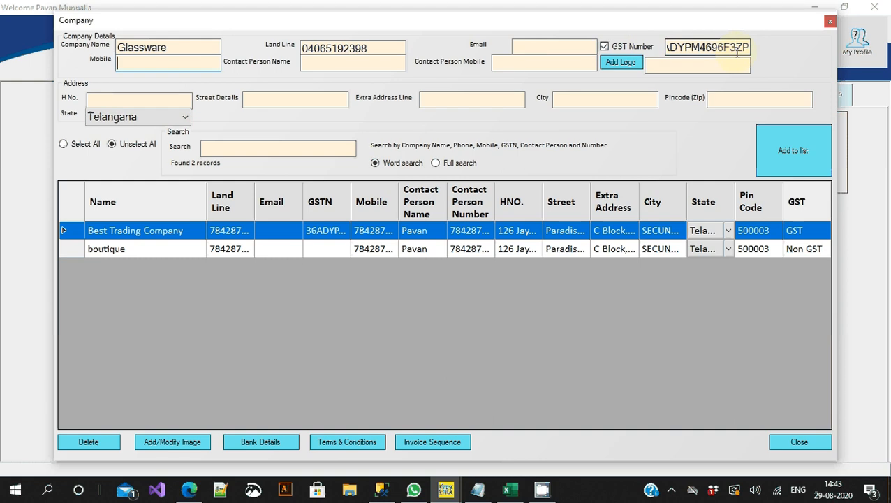
Step: Enter Glassware's house number, street details and extra address line
{"action": "left_click", "coordinate": [128, 99]}
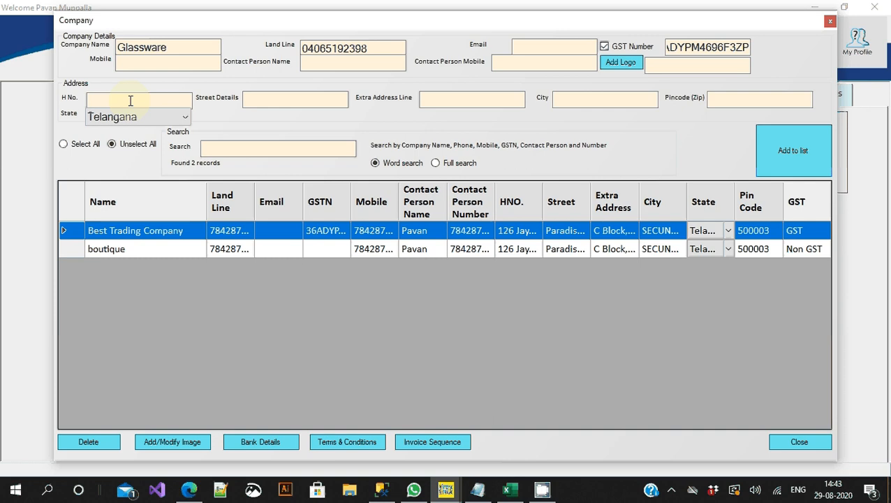
{"action": "key", "text": "Home"}
{"action": "key", "text": "shift+Right"}
{"action": "type", "text": "F"}
{"action": "key", "text": "Tab"}
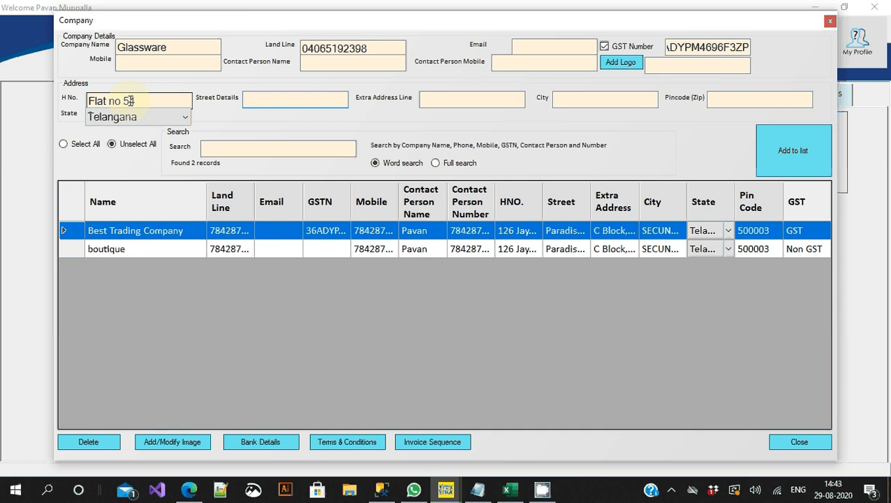
{"action": "key", "text": "Tab"}
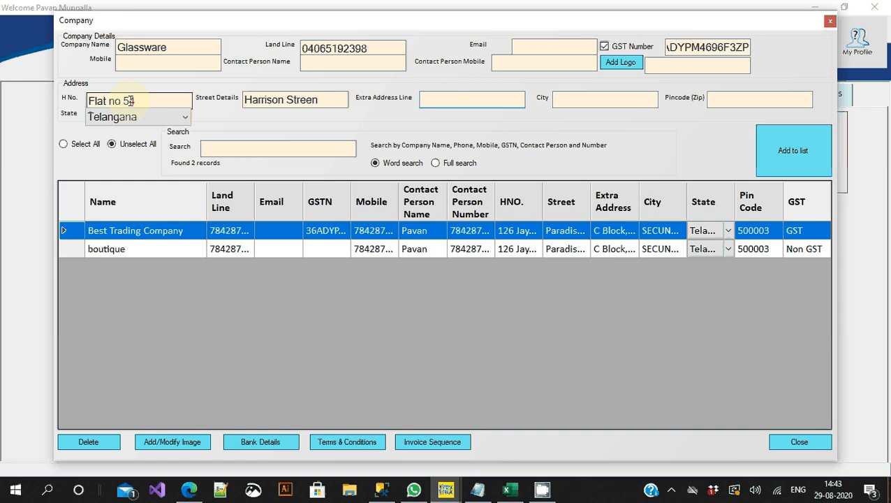
{"action": "key", "text": "Tab"}
{"action": "key", "text": "shift+Tab"}
{"action": "type", "text": "a"}
{"action": "key", "text": "Tab"}
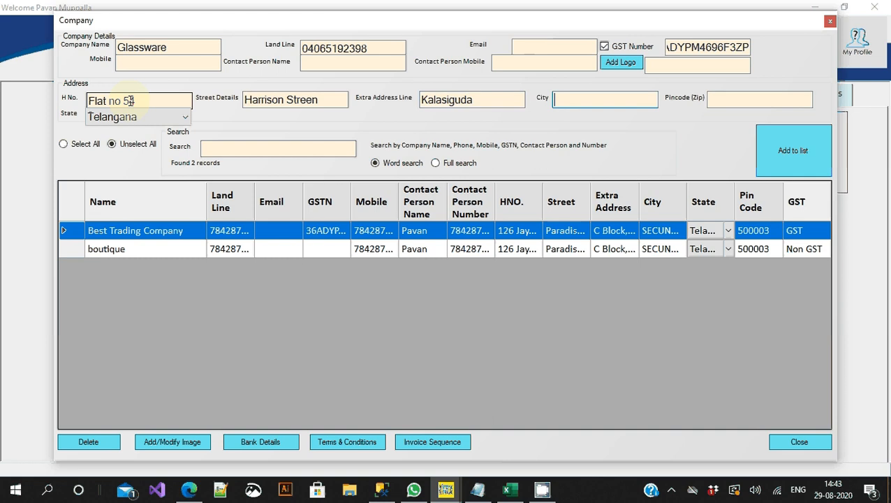
Step: Fill in the city and pincode, then add Glassware to the company list
{"action": "type", "text": "Secunderabad"}
{"action": "key", "text": "Tab"}
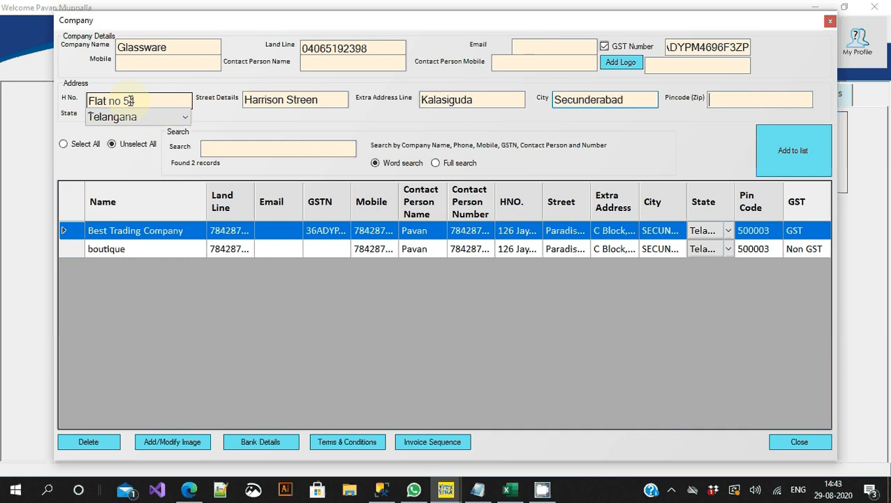
{"action": "type", "text": "500003"}
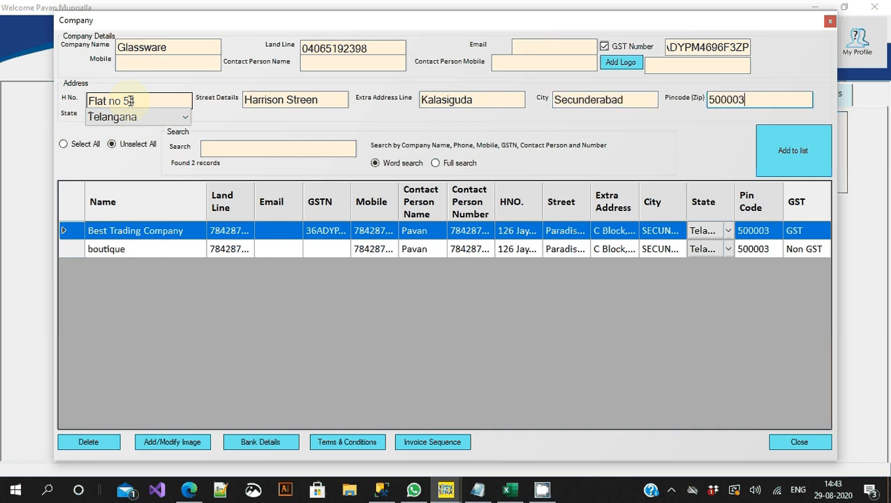
{"action": "key", "text": "Tab"}
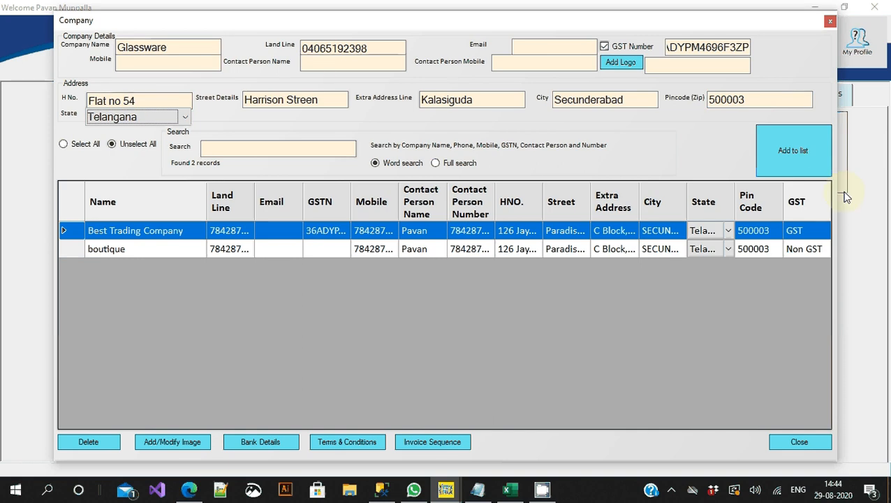
{"action": "left_click", "coordinate": [797, 148]}
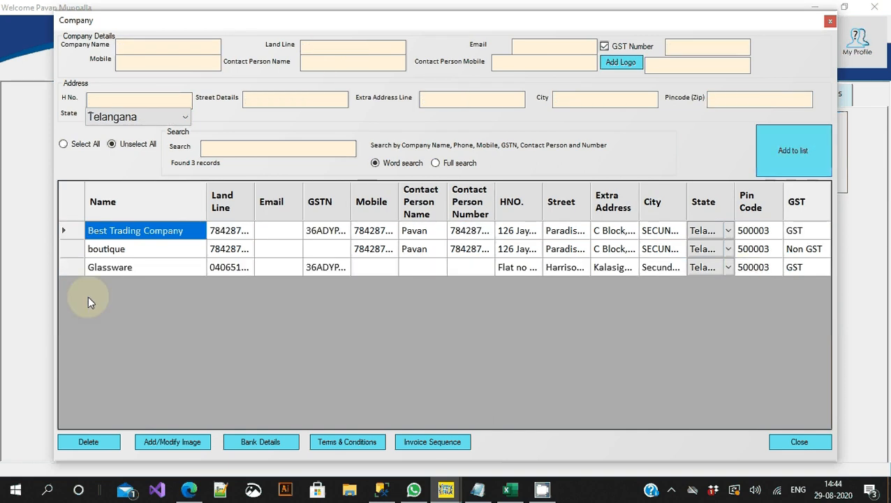
Step: Select the Glassware row in the company grid and open Invoice Sequence settings
{"action": "left_click", "coordinate": [74, 268]}
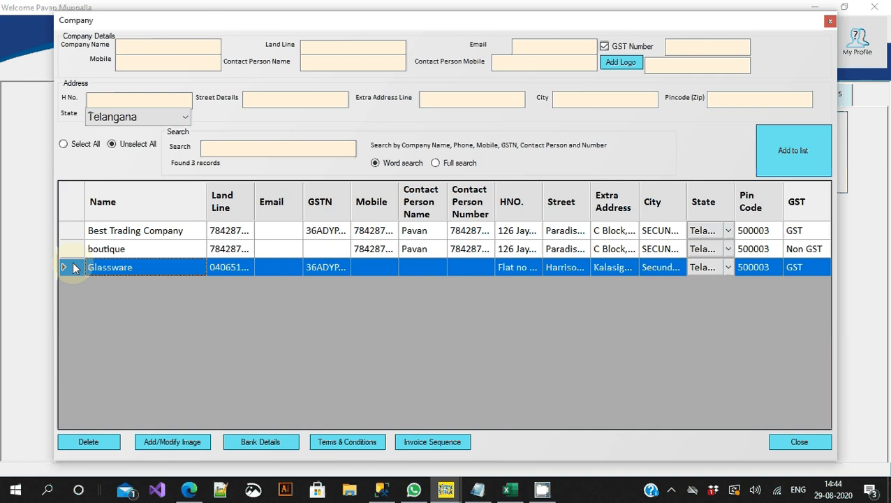
{"action": "left_click", "coordinate": [108, 267]}
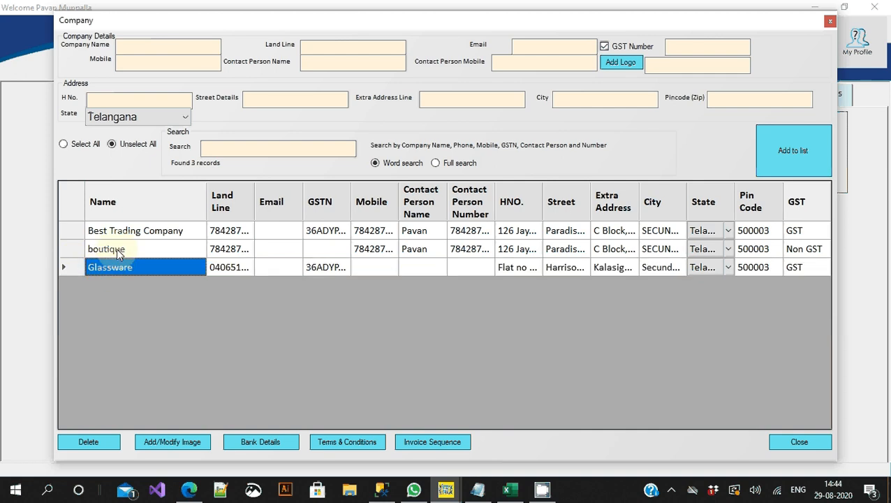
{"action": "left_click", "coordinate": [119, 252]}
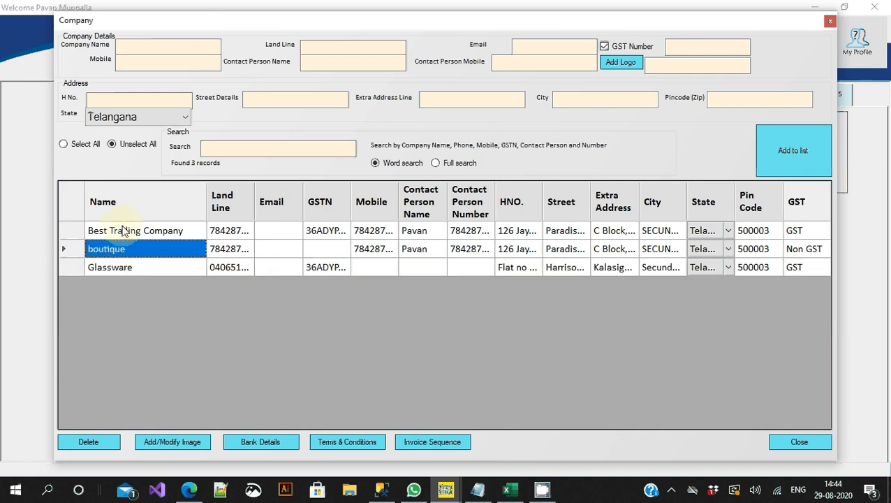
{"action": "left_click", "coordinate": [123, 230]}
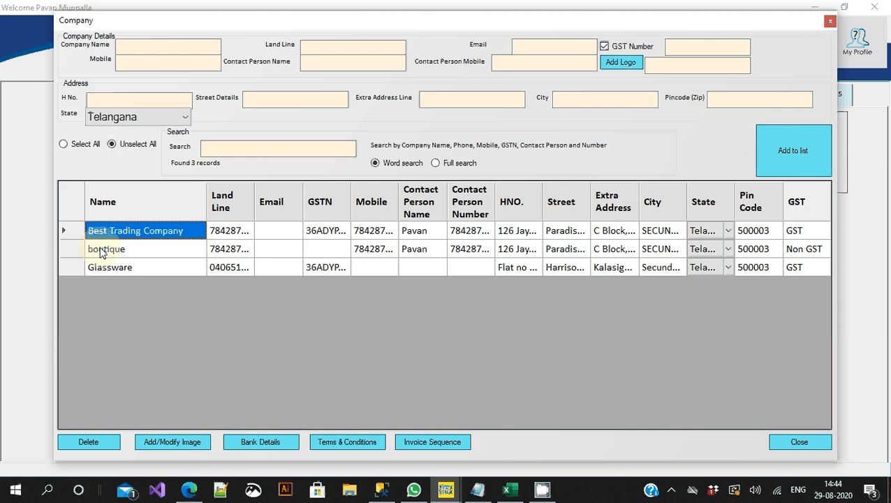
{"action": "left_click", "coordinate": [74, 268]}
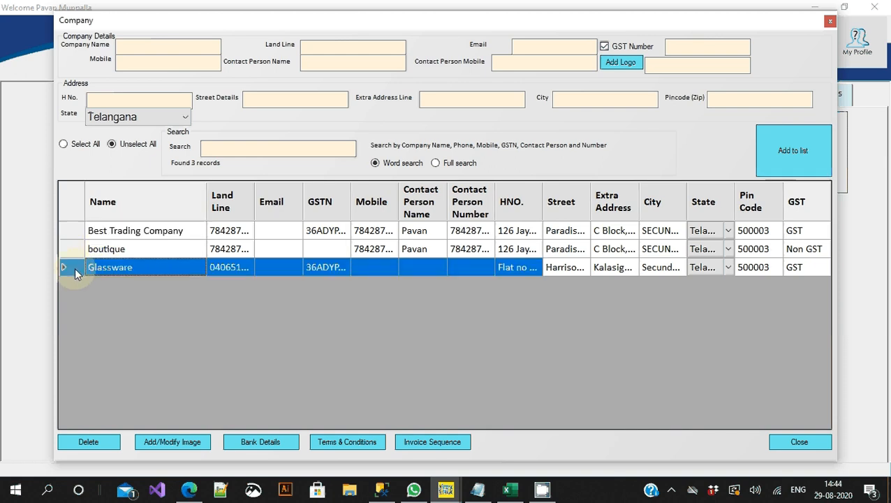
{"action": "left_click", "coordinate": [434, 443]}
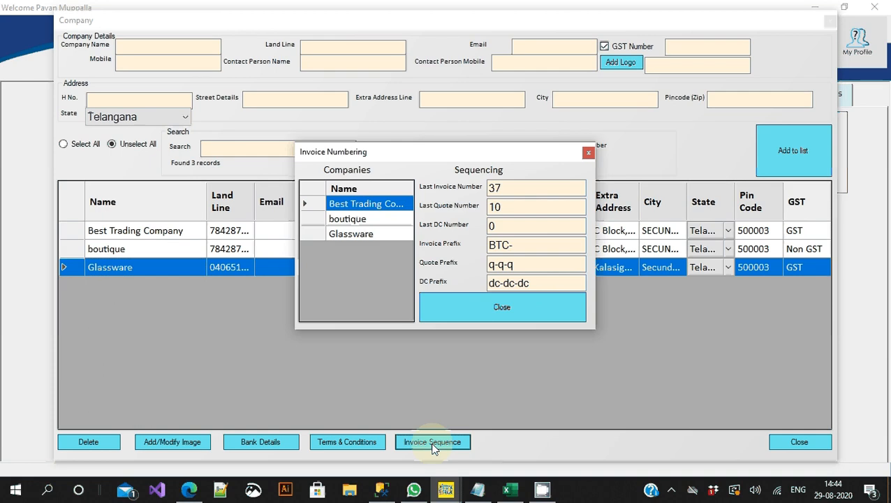
Step: Check the other companies' numbering, closing each prompt, then display Glassware's all-zero sequence values
{"action": "left_click", "coordinate": [512, 190]}
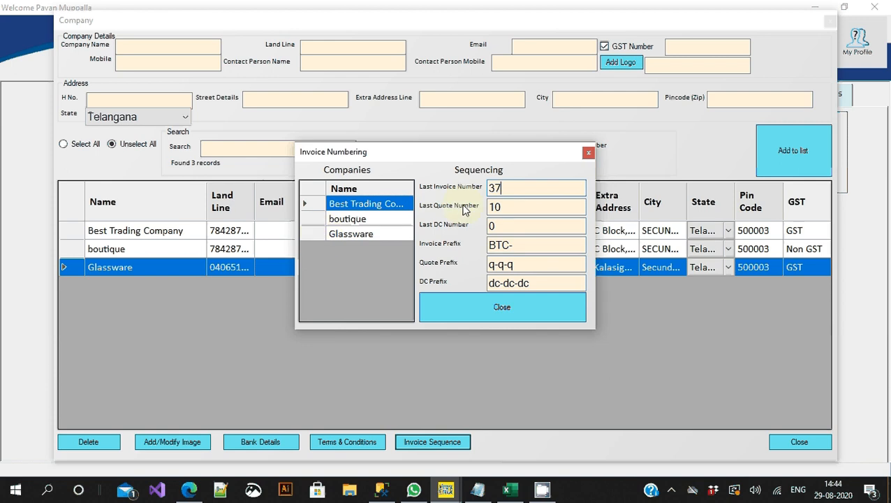
{"action": "left_click", "coordinate": [319, 219]}
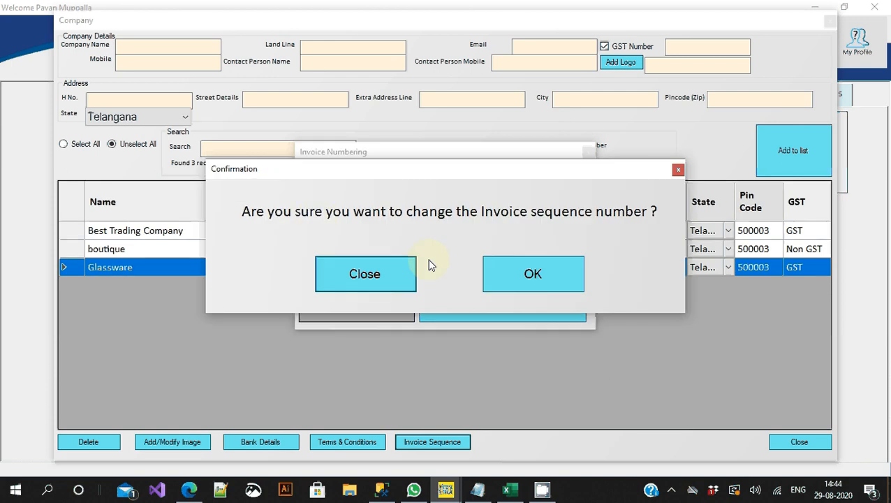
{"action": "left_click", "coordinate": [364, 274]}
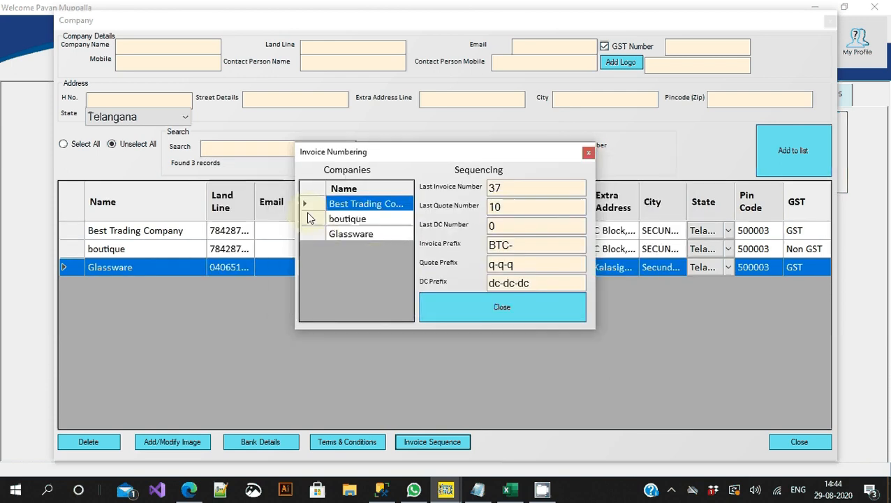
{"action": "left_click", "coordinate": [308, 218]}
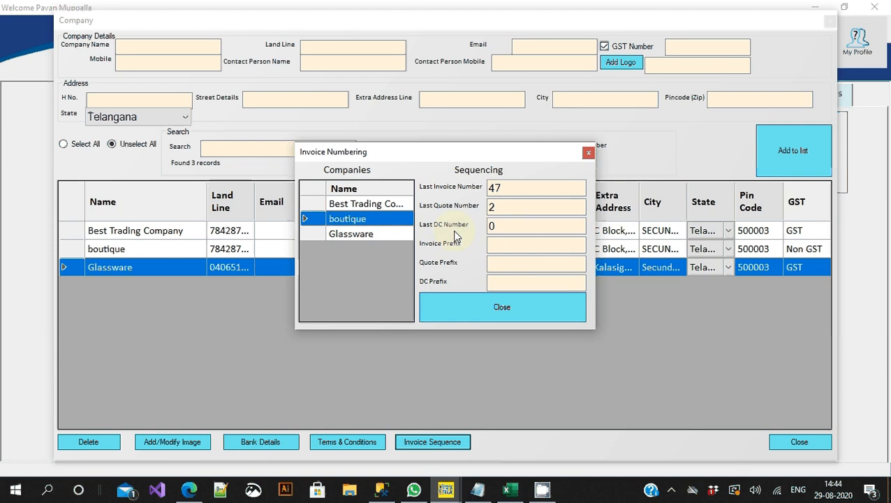
{"action": "double_click", "coordinate": [521, 192]}
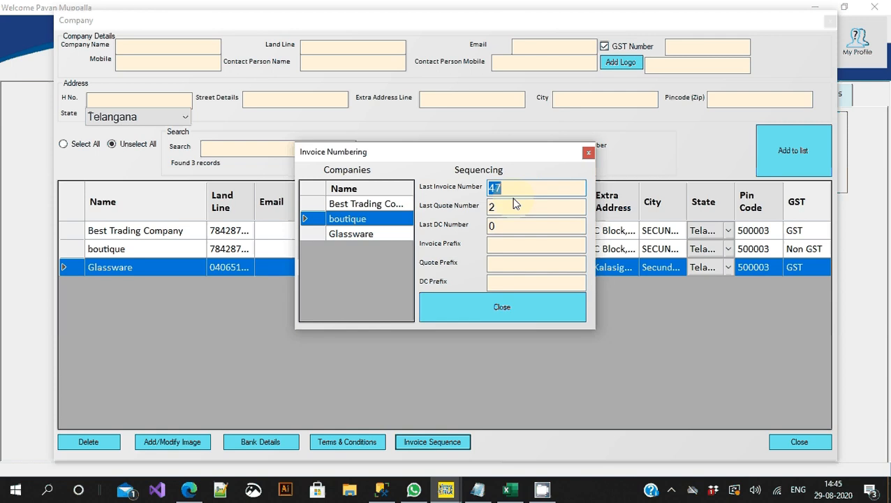
{"action": "left_click", "coordinate": [335, 234]}
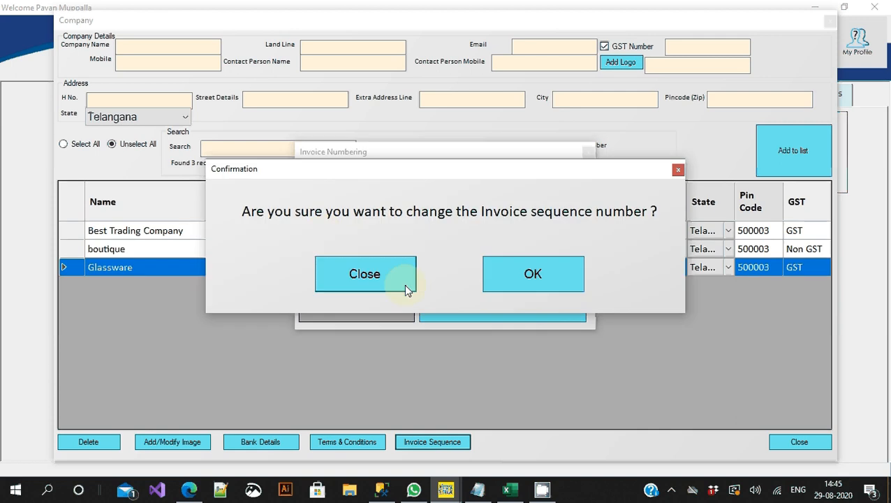
{"action": "left_click", "coordinate": [405, 286]}
{"action": "left_click", "coordinate": [309, 234]}
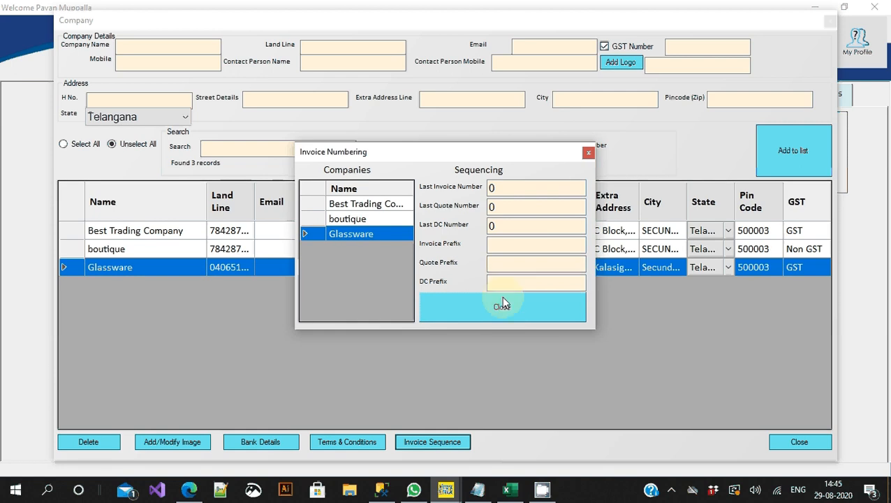
Step: Set Glassware's invoice prefix to 2020-21-, confirm the change, and close Invoice Numbering
{"action": "left_click", "coordinate": [494, 246]}
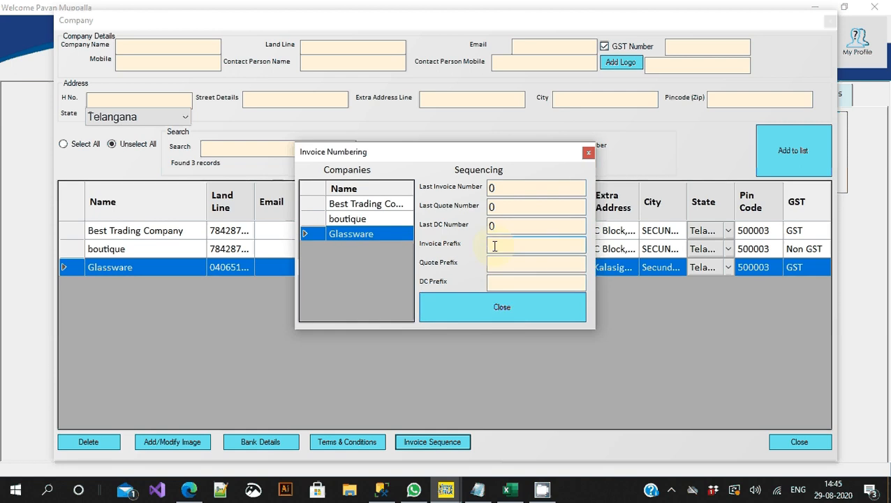
{"action": "type", "text": "2020-21-"}
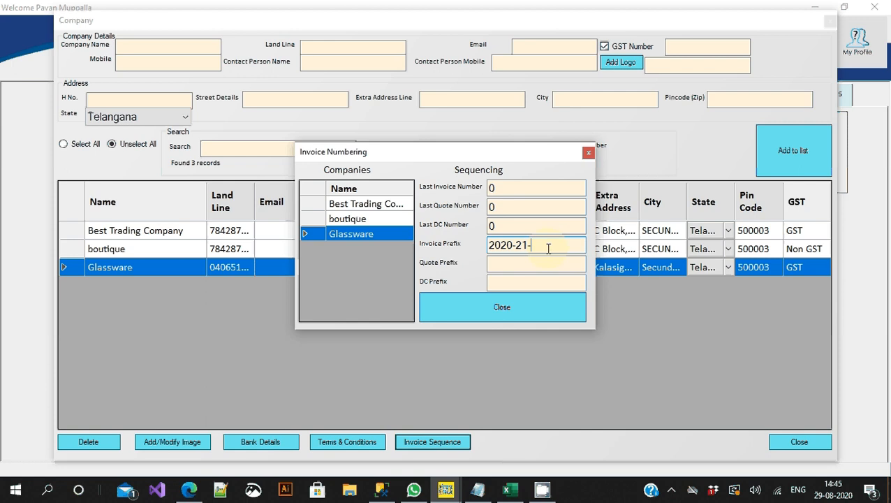
{"action": "key", "text": "Return"}
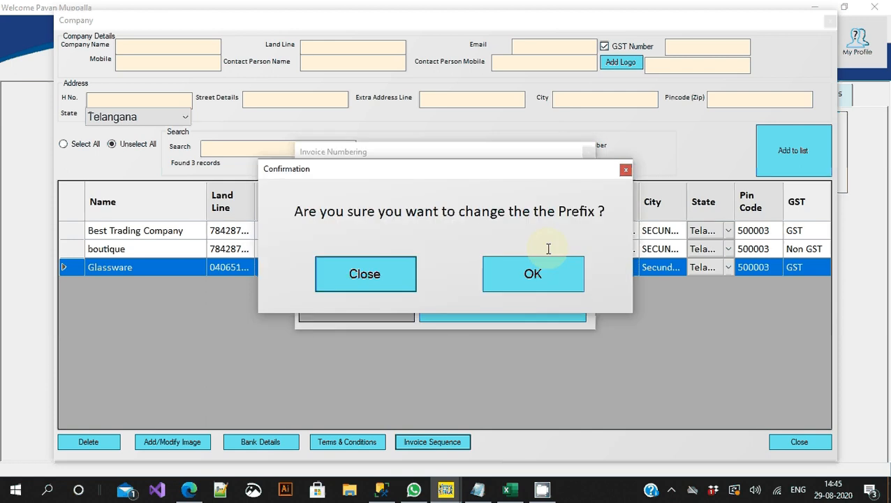
{"action": "left_click", "coordinate": [532, 275]}
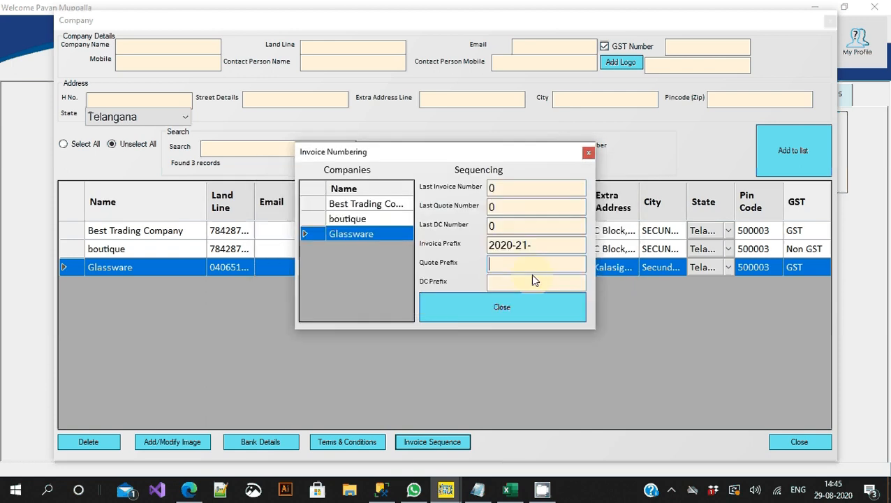
{"action": "left_click", "coordinate": [499, 308]}
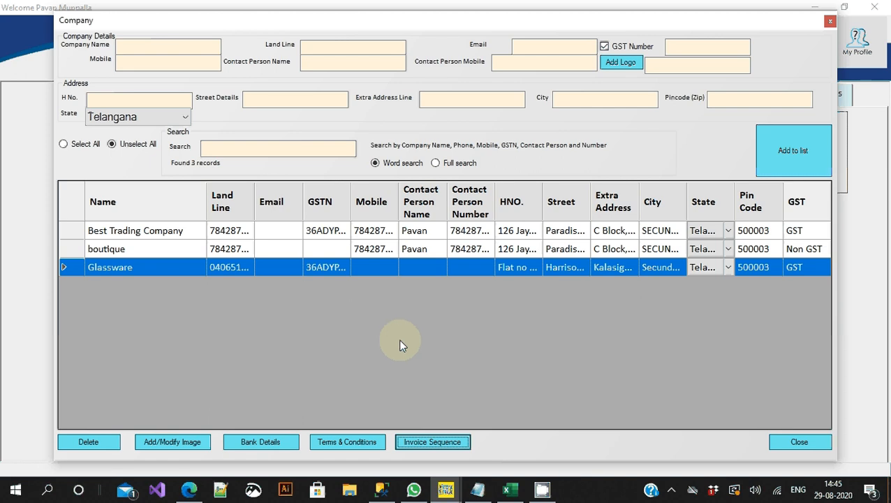
Step: Save invoice terms with print name 'Tax Invoice' and text 'Goods will not be returned once sold'
{"action": "left_click", "coordinate": [353, 441]}
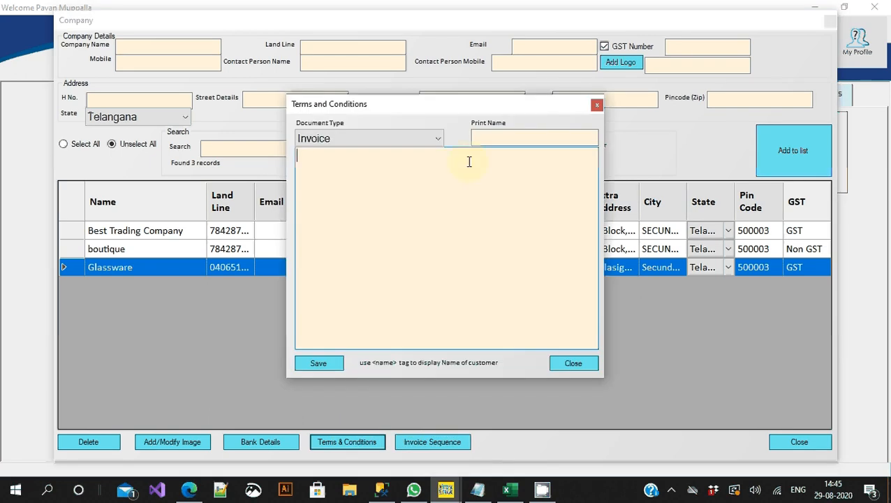
{"action": "left_click", "coordinate": [490, 142]}
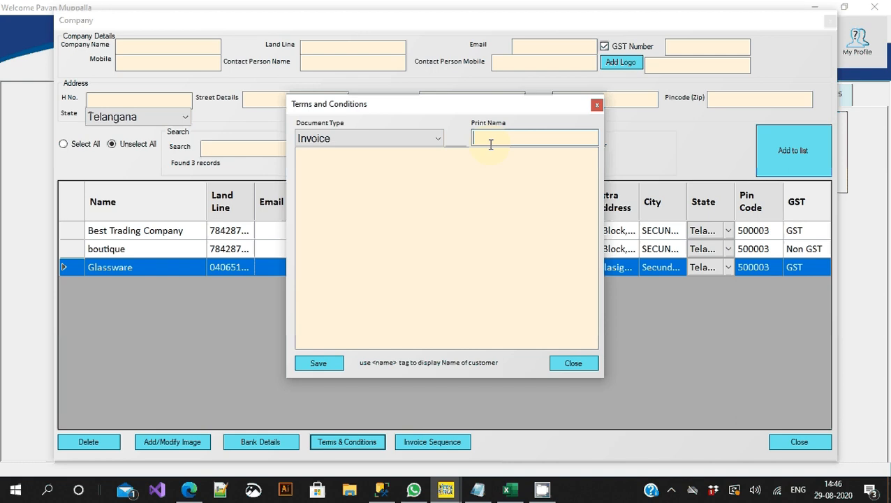
{"action": "type", "text": "Tax Invoice"}
{"action": "key", "text": "Tab"}
{"action": "type", "text": "Good"}
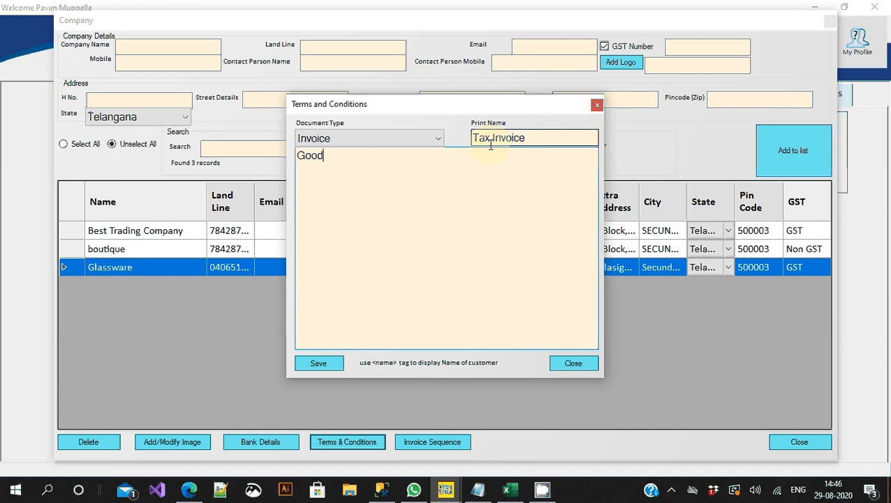
{"action": "type", "text": "s will not be return"}
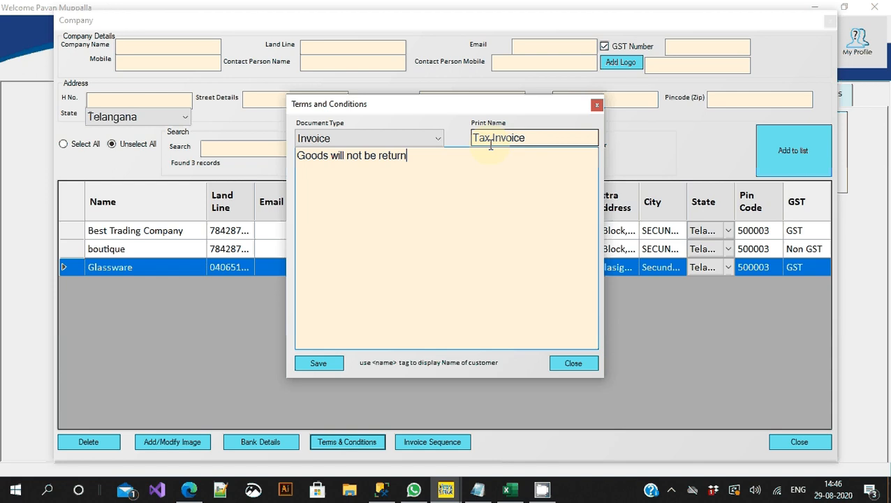
{"action": "type", "text": "ed once sold"}
{"action": "left_click", "coordinate": [318, 363]}
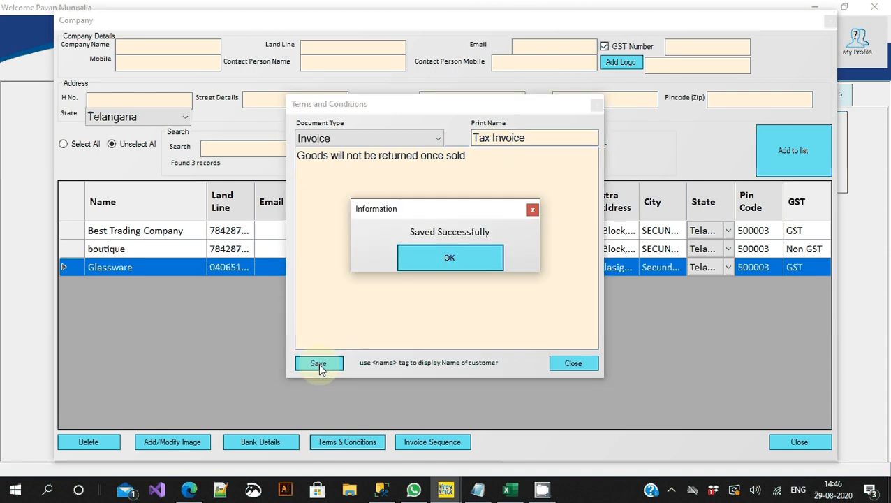
{"action": "left_click", "coordinate": [472, 250]}
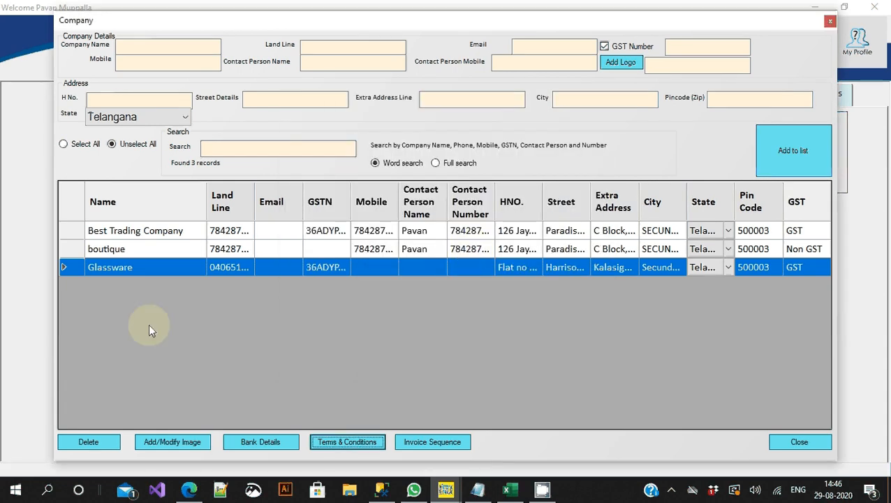
Step: Browse to Logo.png using the Png file filter and save it as Glassware's logo
{"action": "left_click", "coordinate": [172, 442]}
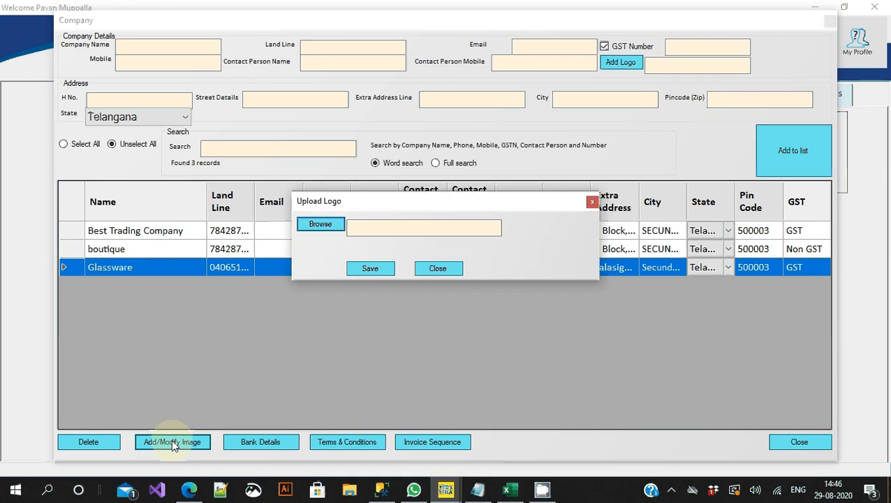
{"action": "left_click", "coordinate": [317, 230]}
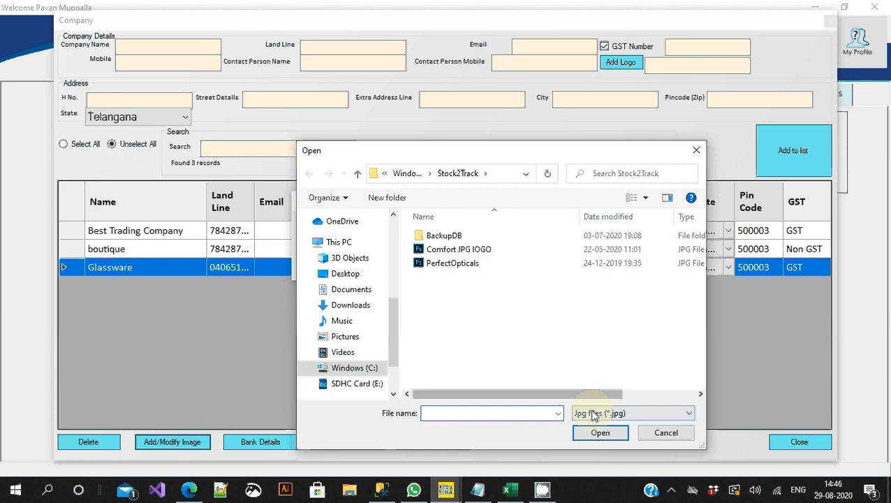
{"action": "left_click", "coordinate": [594, 414]}
{"action": "left_click", "coordinate": [597, 436]}
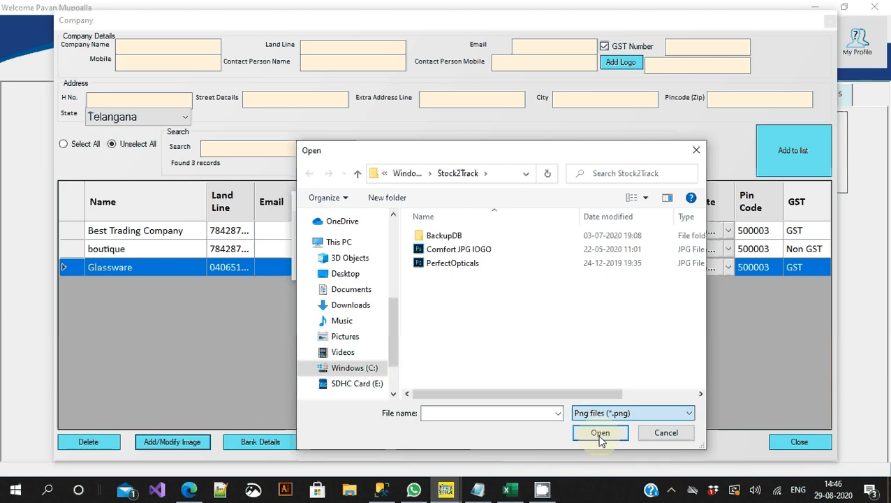
{"action": "left_click", "coordinate": [430, 413]}
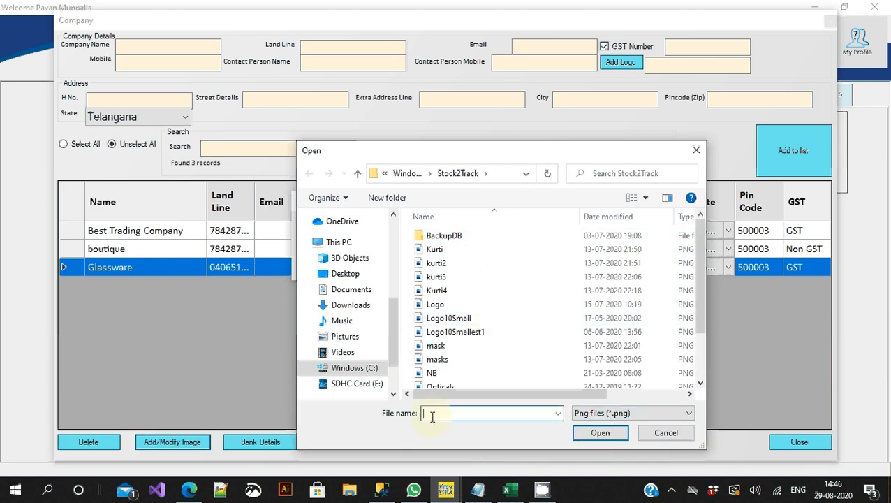
{"action": "type", "text": "logo"}
{"action": "key", "text": "Down"}
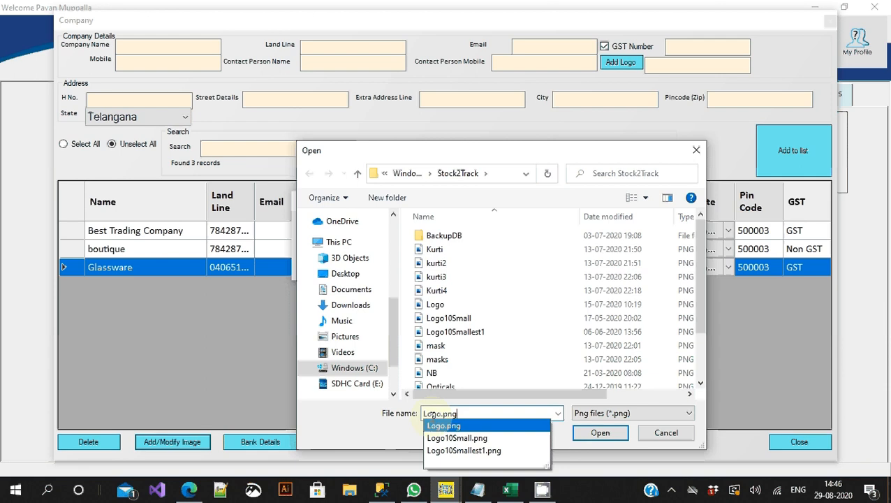
{"action": "key", "text": "Return"}
{"action": "key", "text": "Return"}
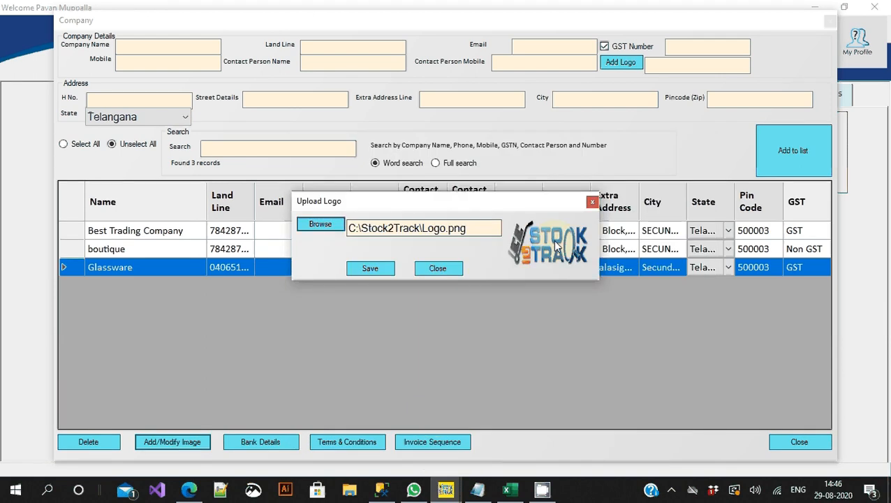
{"action": "left_click", "coordinate": [387, 270]}
{"action": "left_click", "coordinate": [437, 254]}
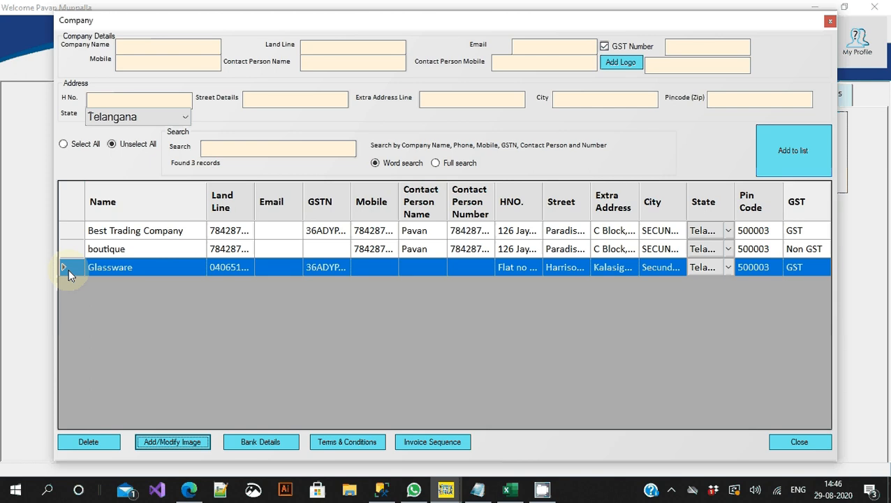
{"action": "left_click", "coordinate": [256, 443]}
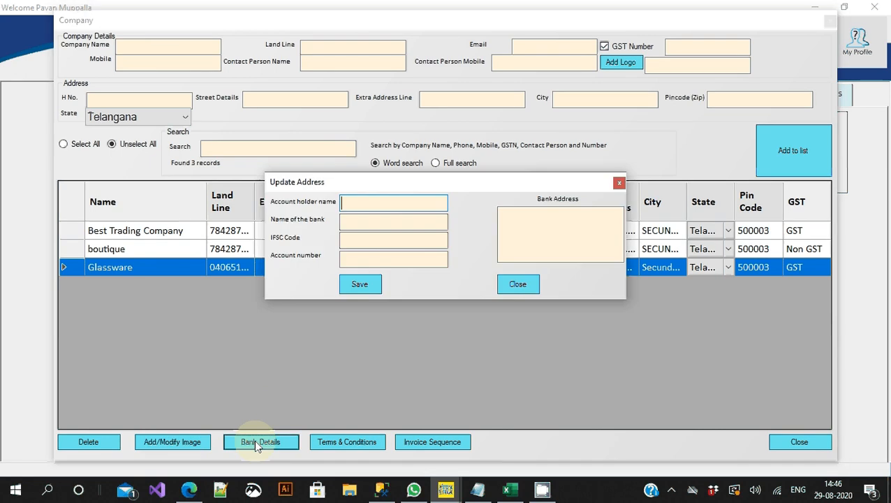
{"action": "left_click", "coordinate": [529, 292]}
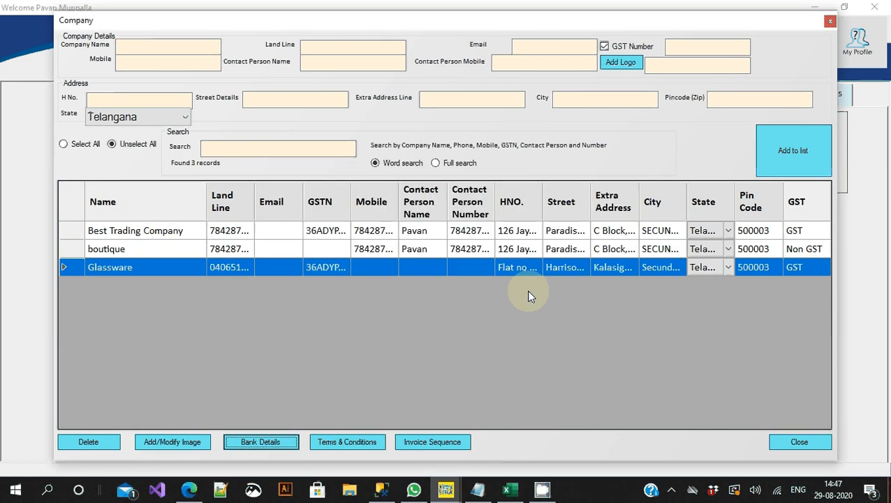